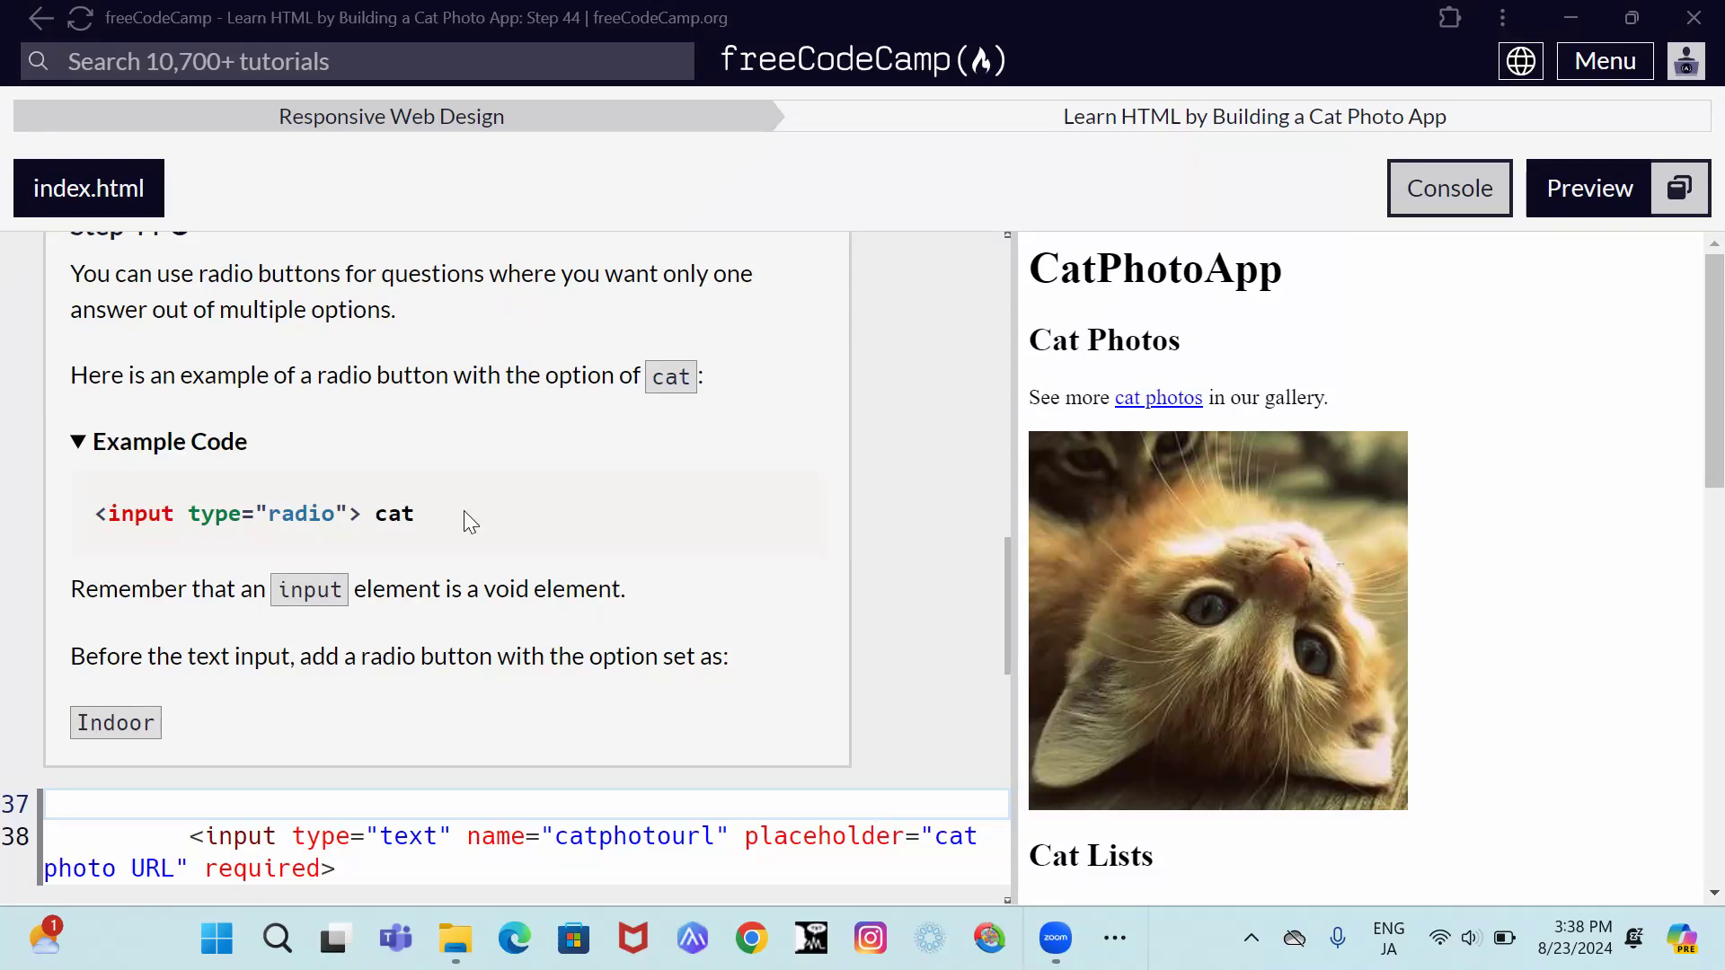
scroll(459, 520, up, 1)
scroll(459, 533, down, 1)
scroll(543, 629, down, 1)
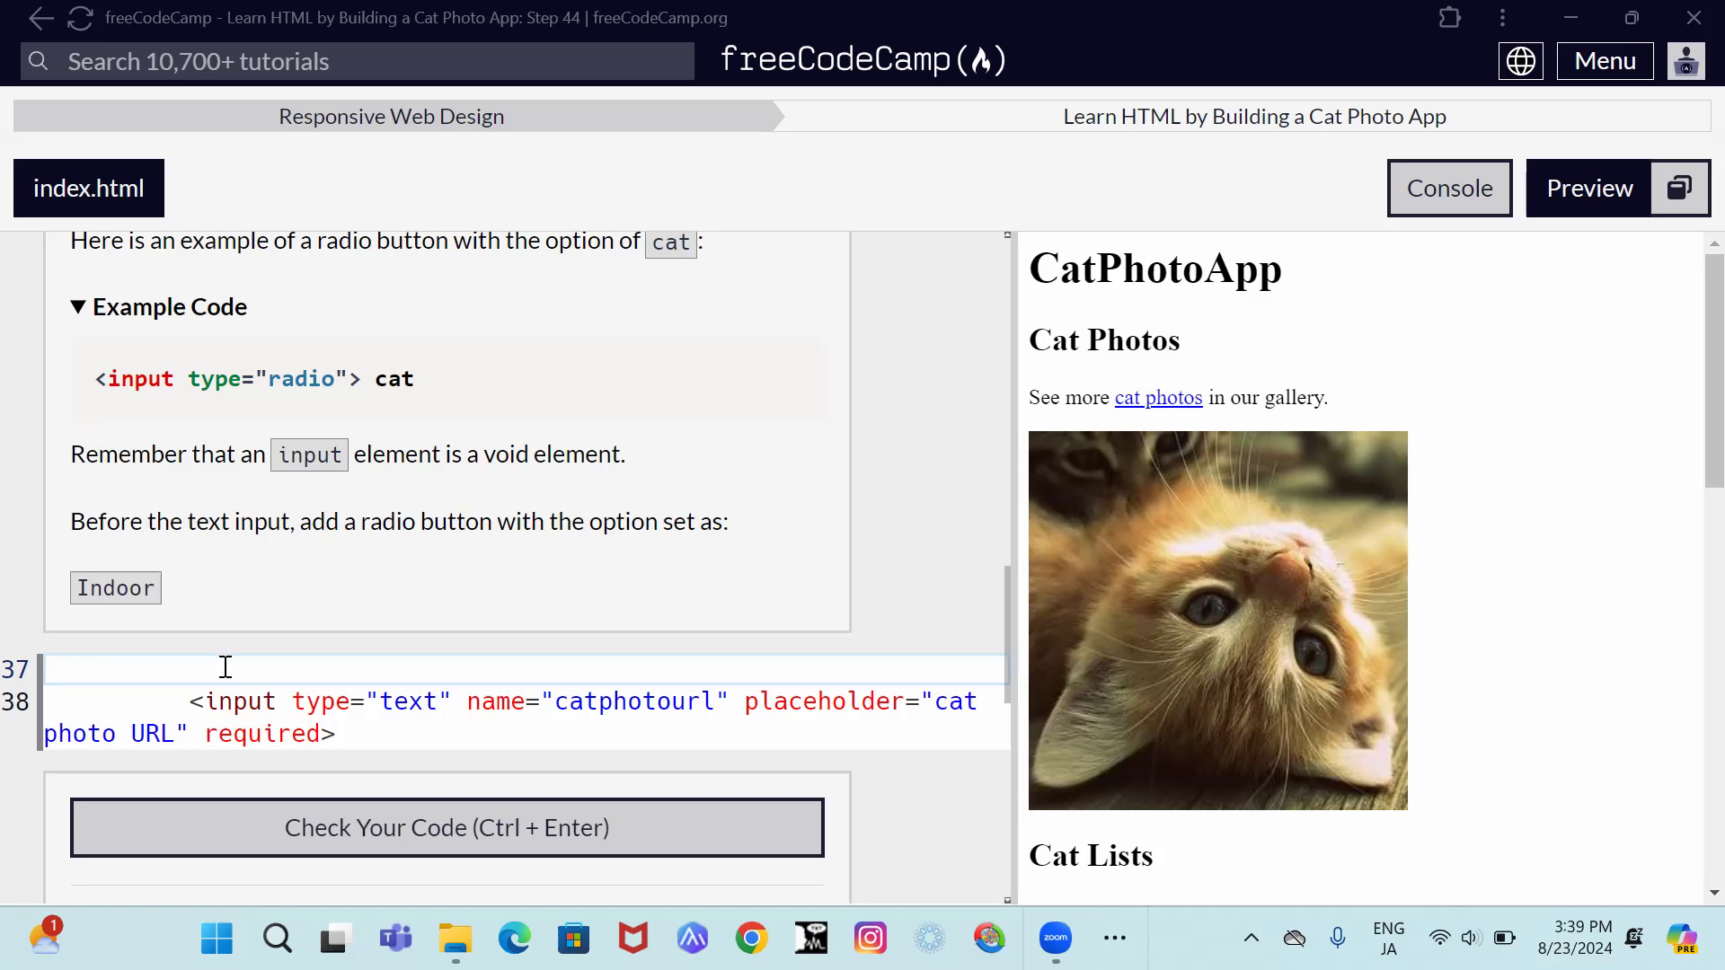
- Enter a radio input labelled 'indoor' on empty line 37, before the text input
click(120, 668)
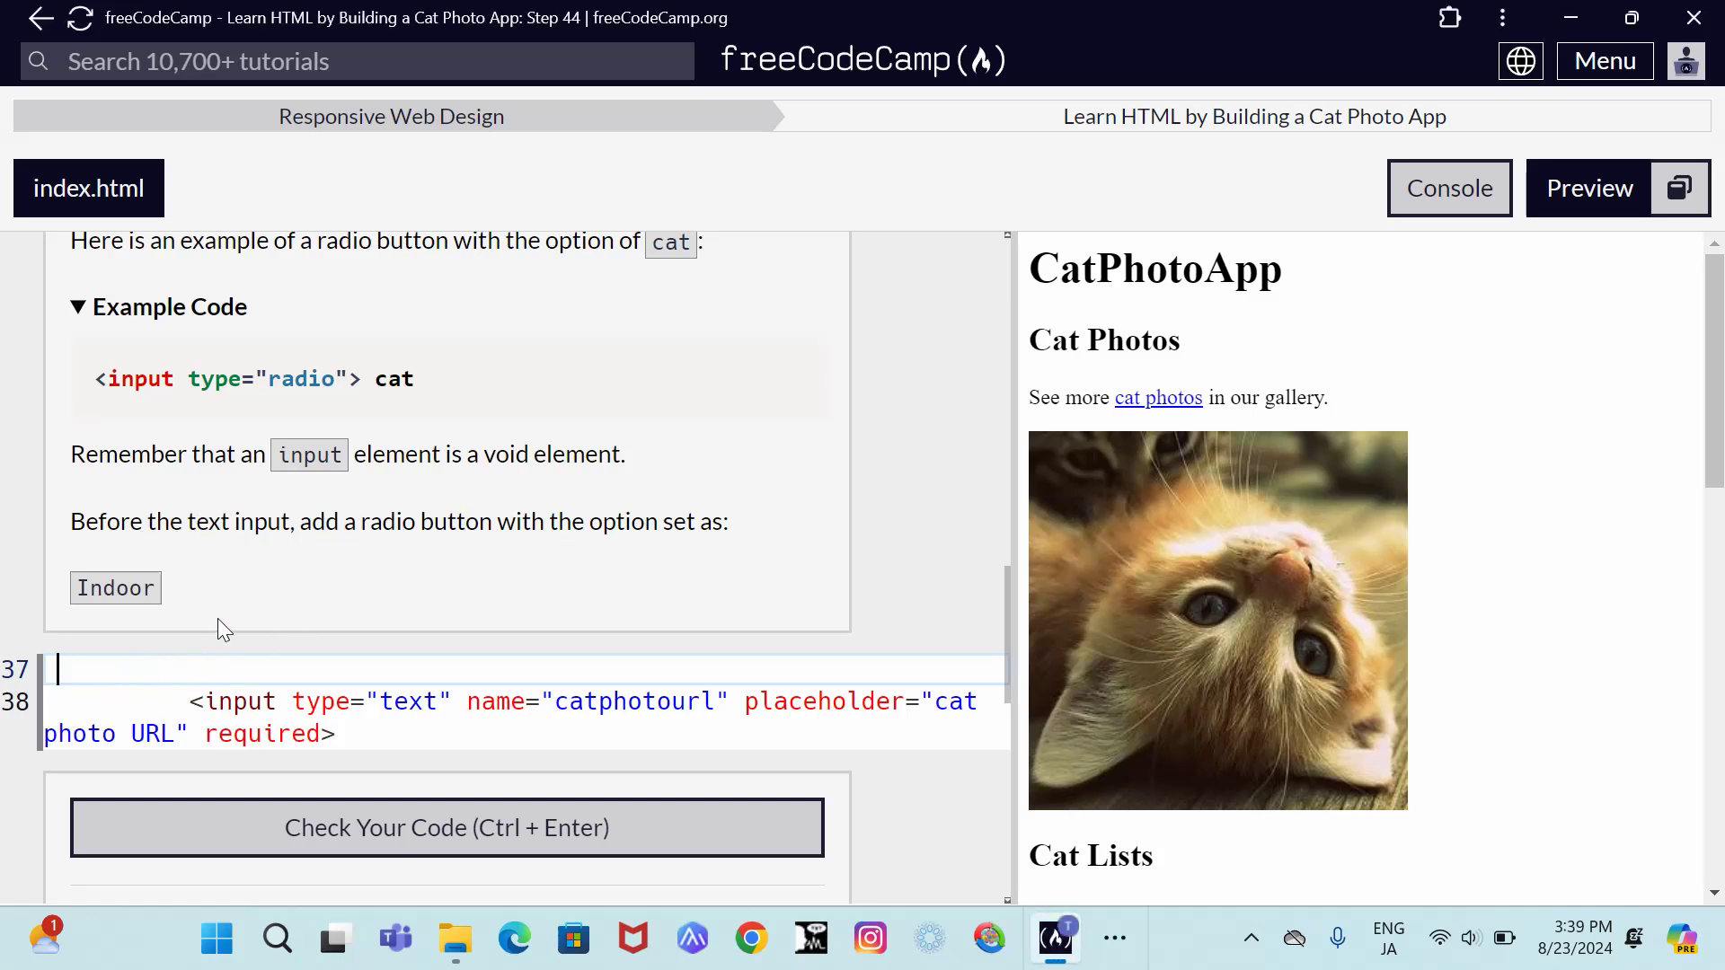
text(<)
text(input)
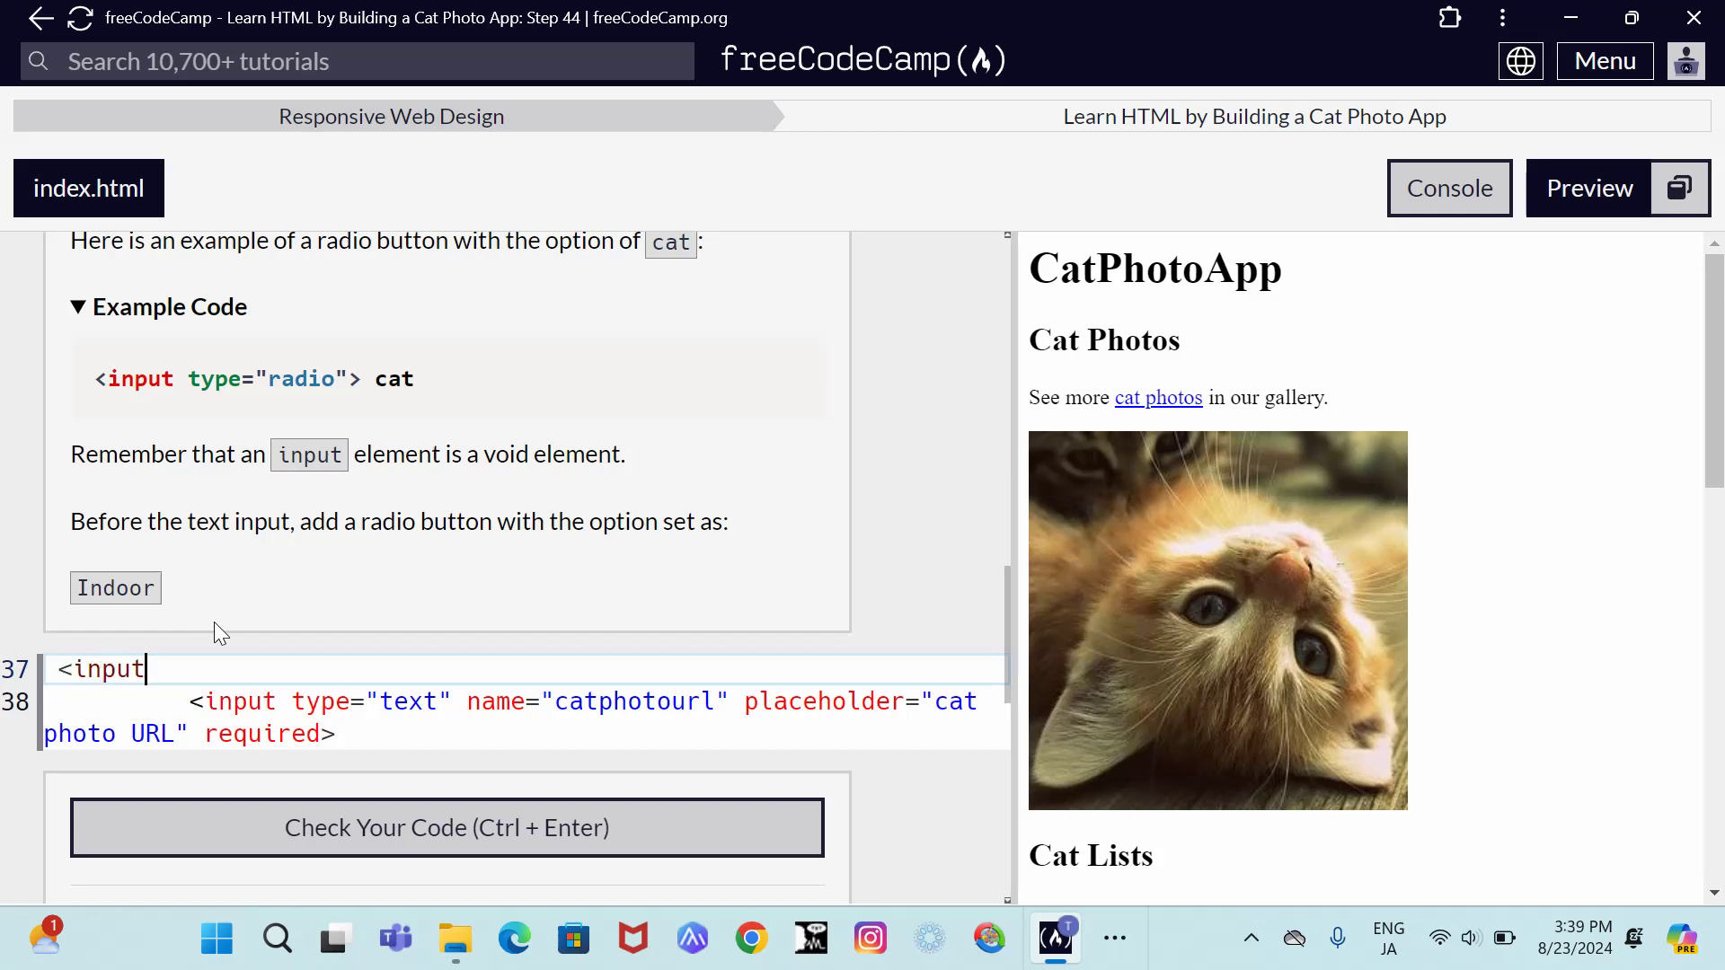
text( type=")
text(radio")
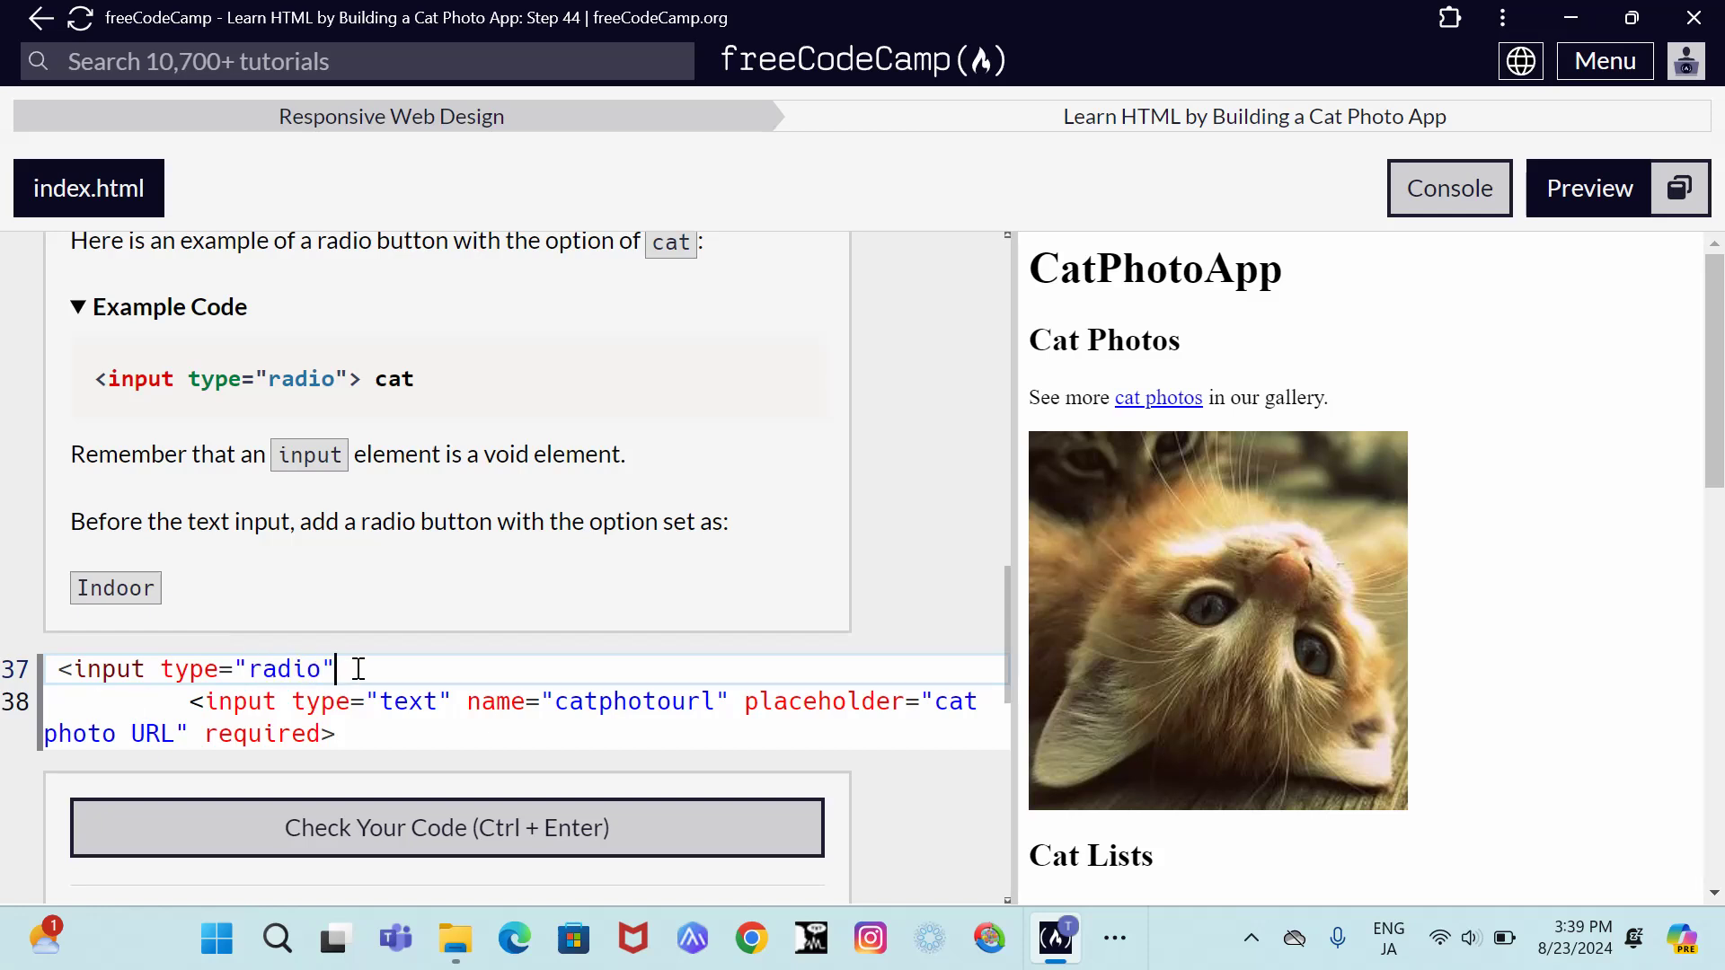
text(> )
text(ind)
text(oor)
- Run 'Check Your Code' to test the radio input edit
click(470, 827)
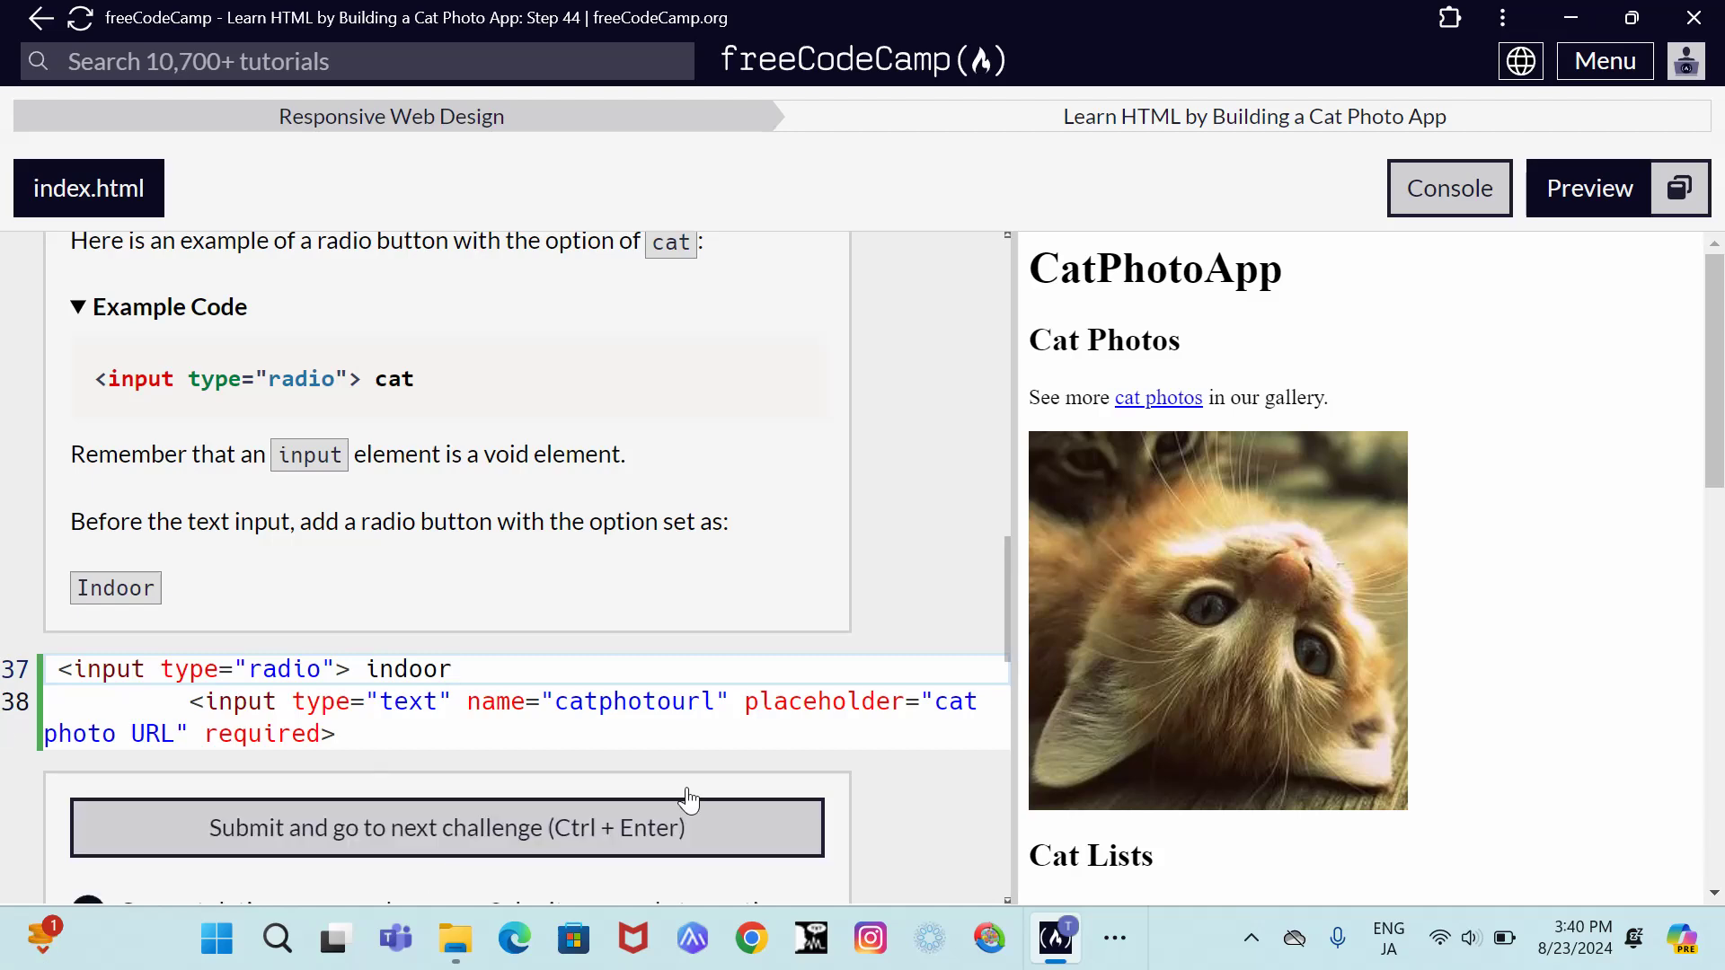
scroll(794, 597, down, 2)
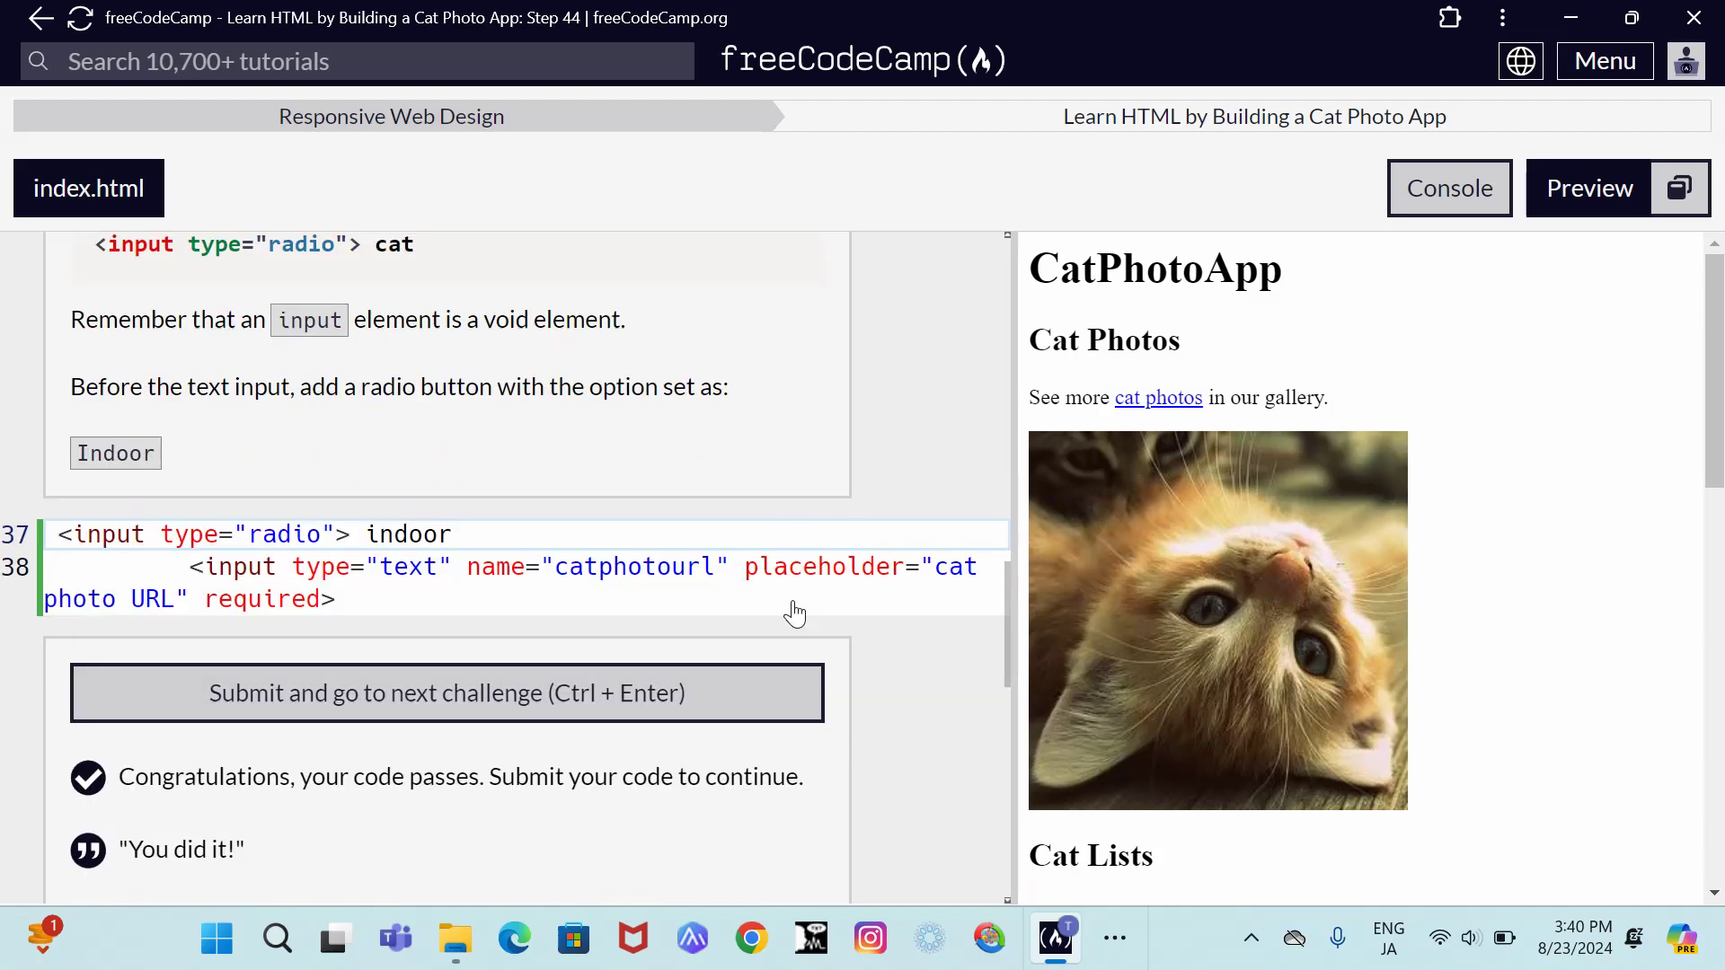